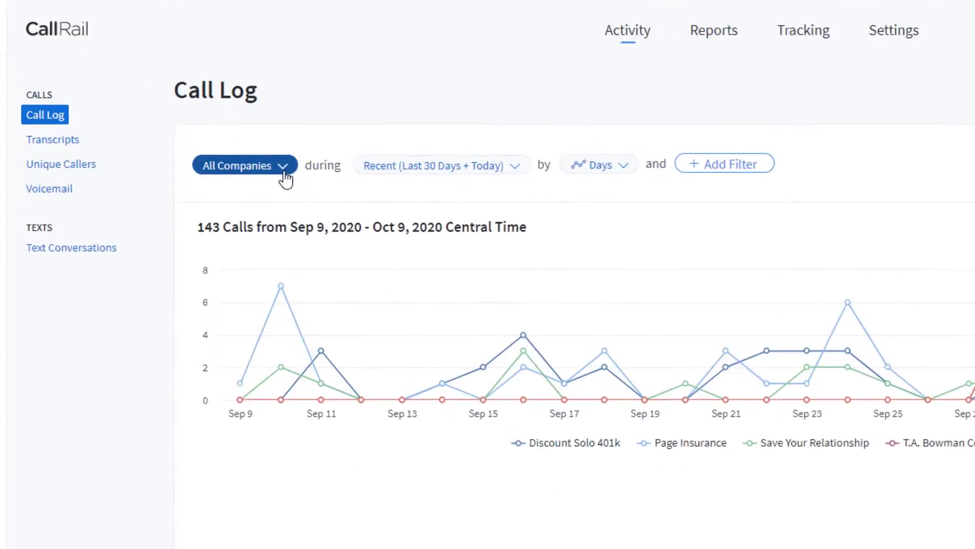
Step: Filter the CallRail call log to Page Insurance, showing its 64 calls from the last 30 days
click(301, 179)
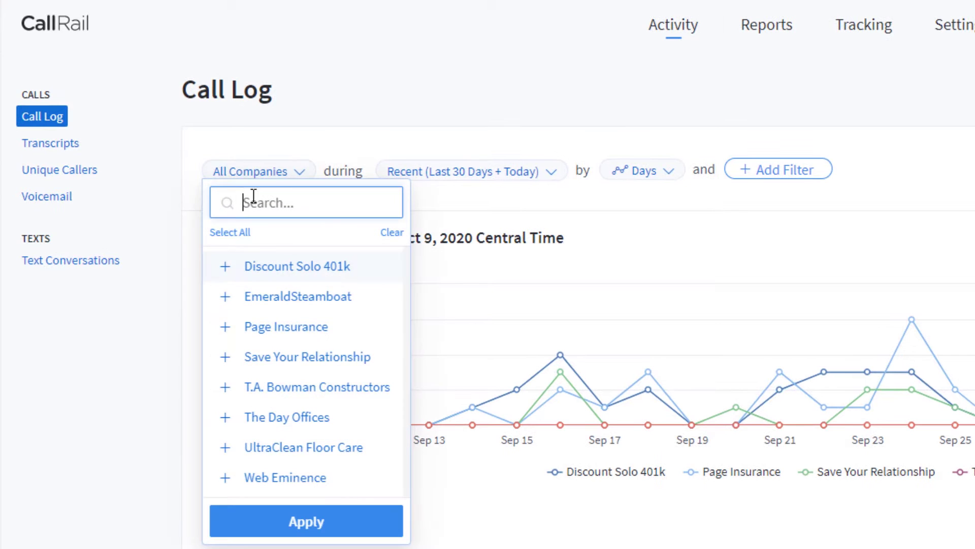
click(282, 337)
click(319, 522)
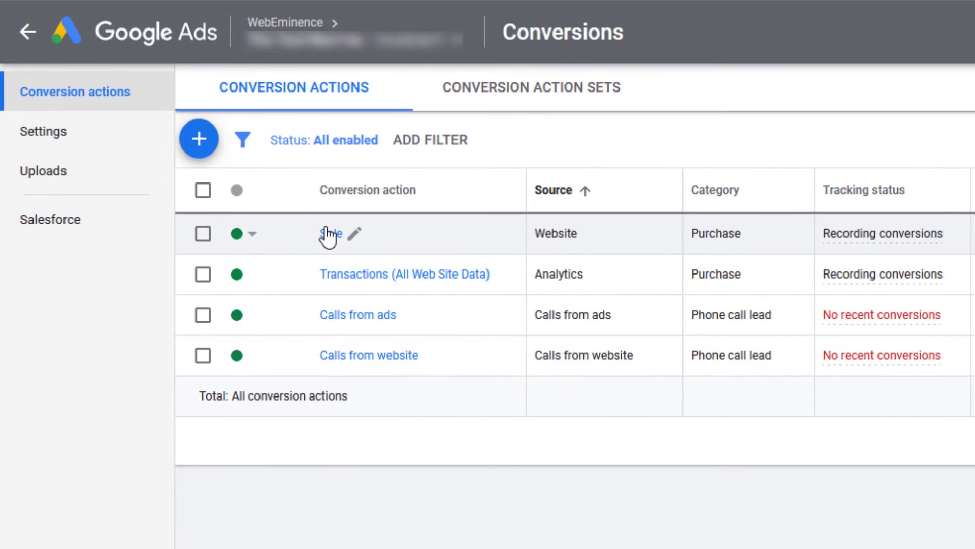
Step: Open the Sale conversion action and start editing its settings
click(328, 234)
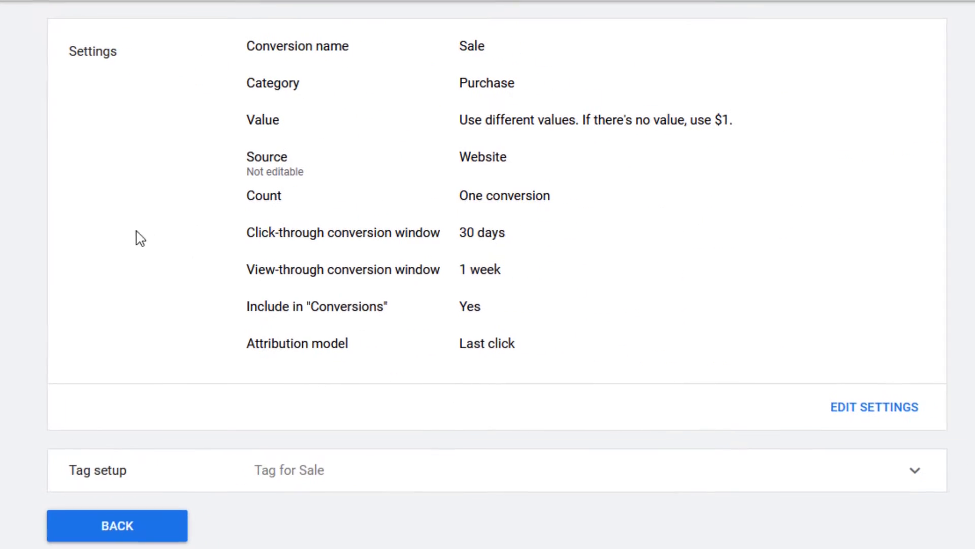
click(882, 412)
Step: Try the same-value option, revert to different values per conversion, and cancel the value edit
click(535, 129)
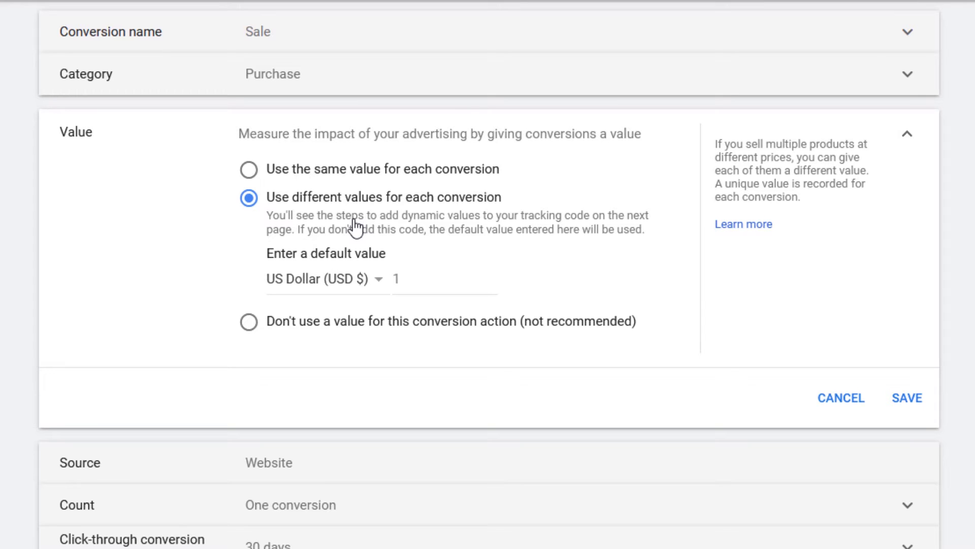
click(250, 173)
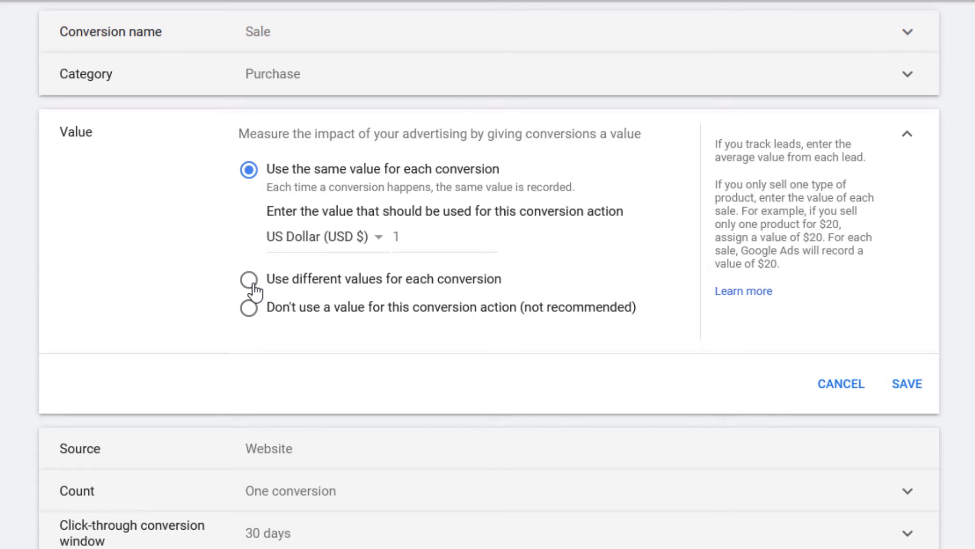
click(249, 280)
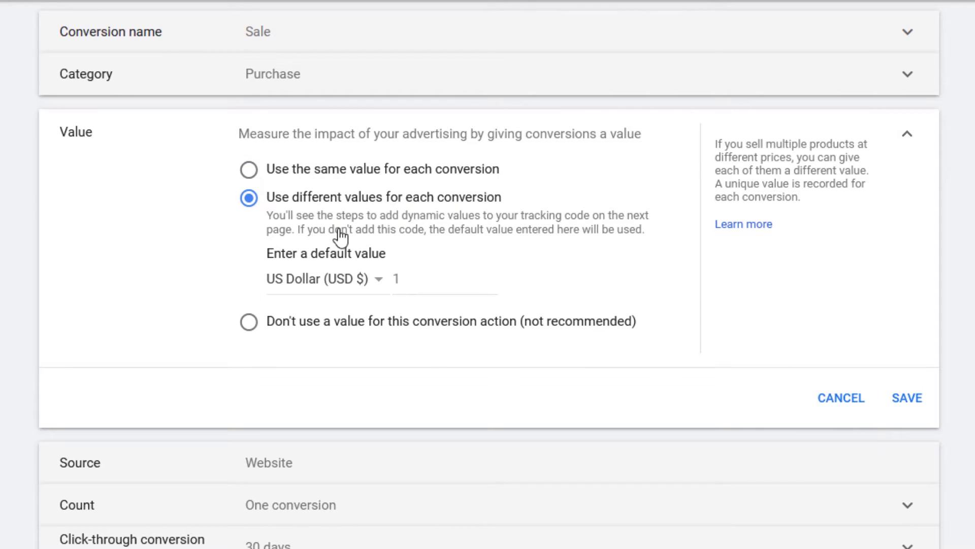
click(837, 401)
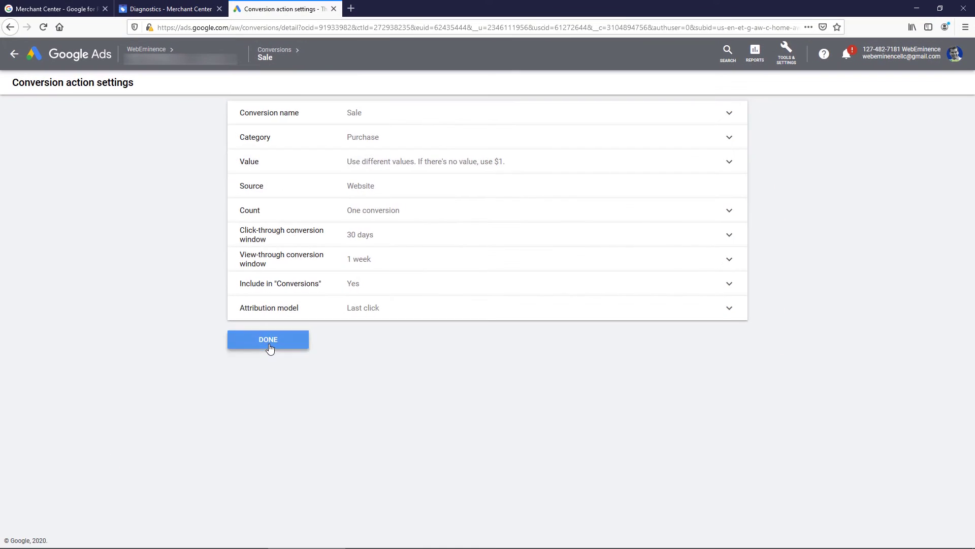
Step: Finish with the Sale conversion settings and return to the Conversions list
click(269, 347)
click(277, 400)
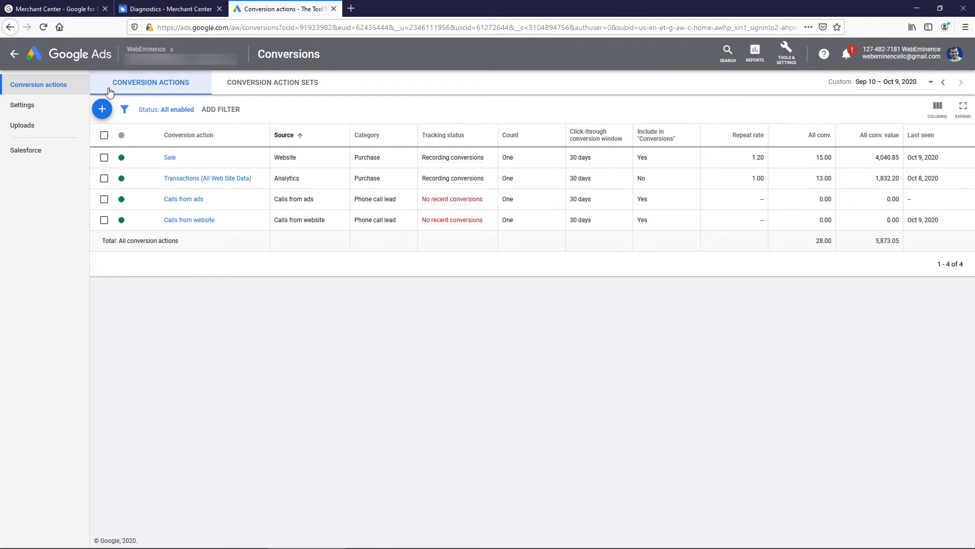
key(alt+Tab)
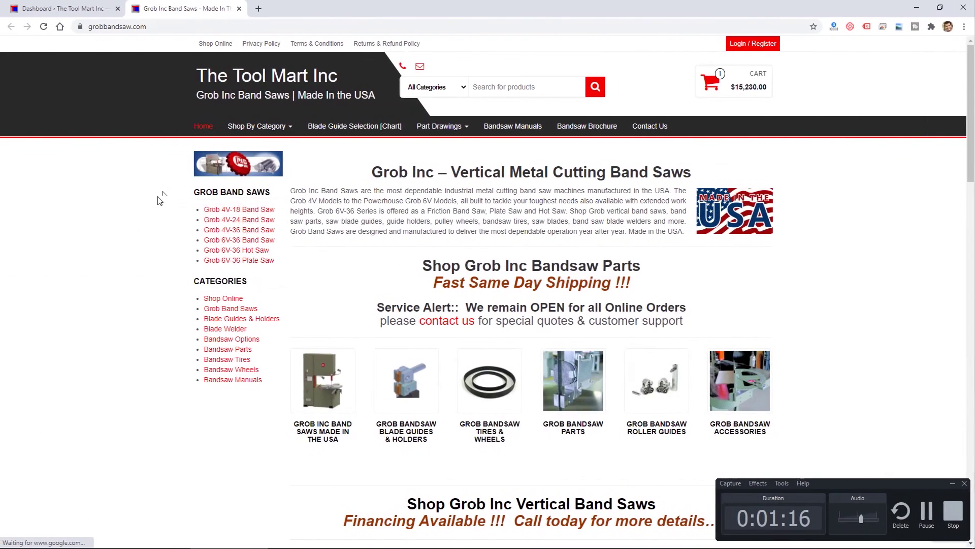
Step: Find the GROB 6V-36 36″ Vertical Hot Saw in the storefront and select its $38,000.00 price
scroll(141, 223, down, 3)
scroll(142, 223, down, 2)
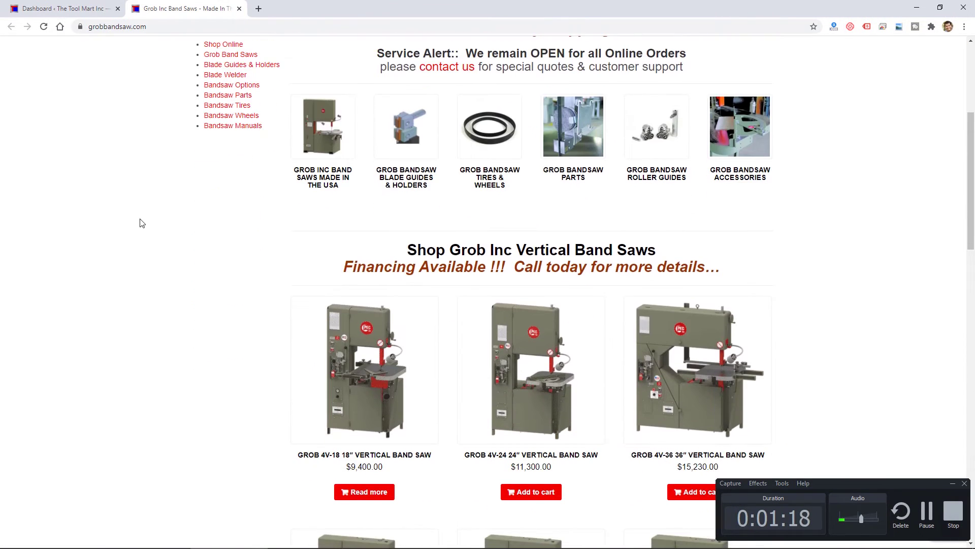
scroll(142, 223, down, 2)
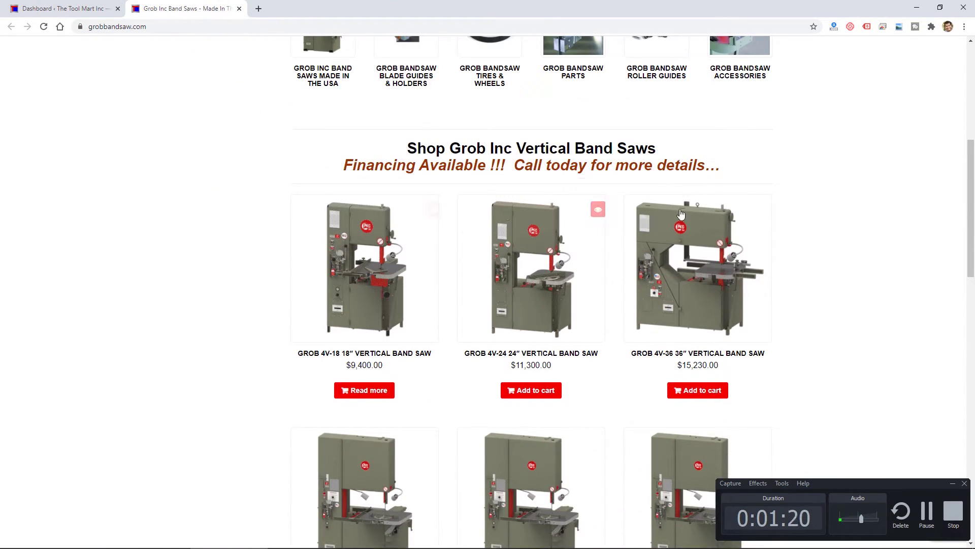
drag(971, 208, 871, 286)
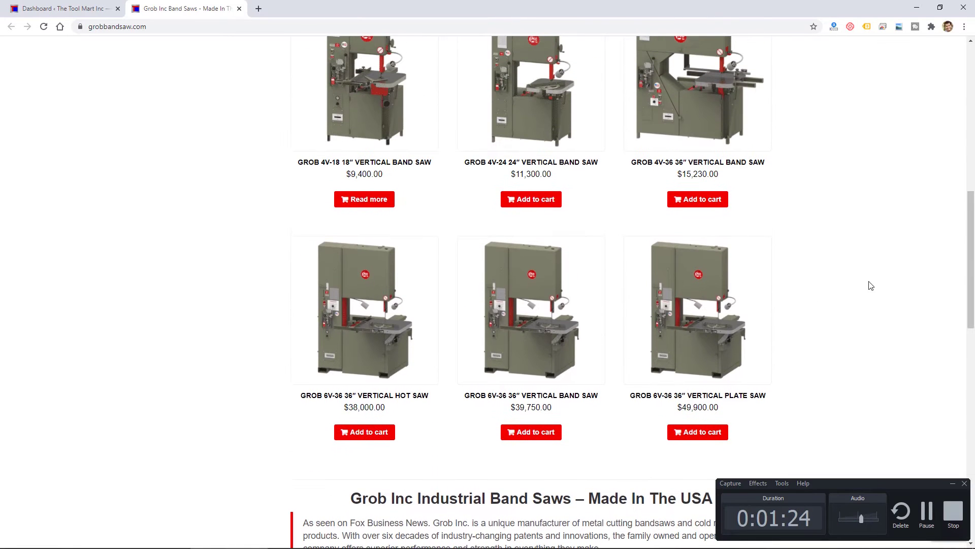
click(386, 277)
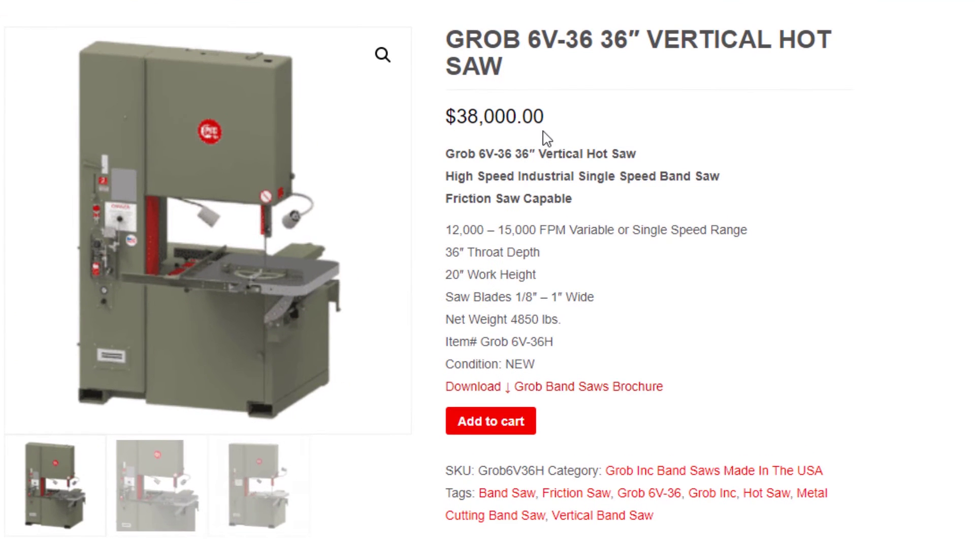
drag(544, 118, 463, 109)
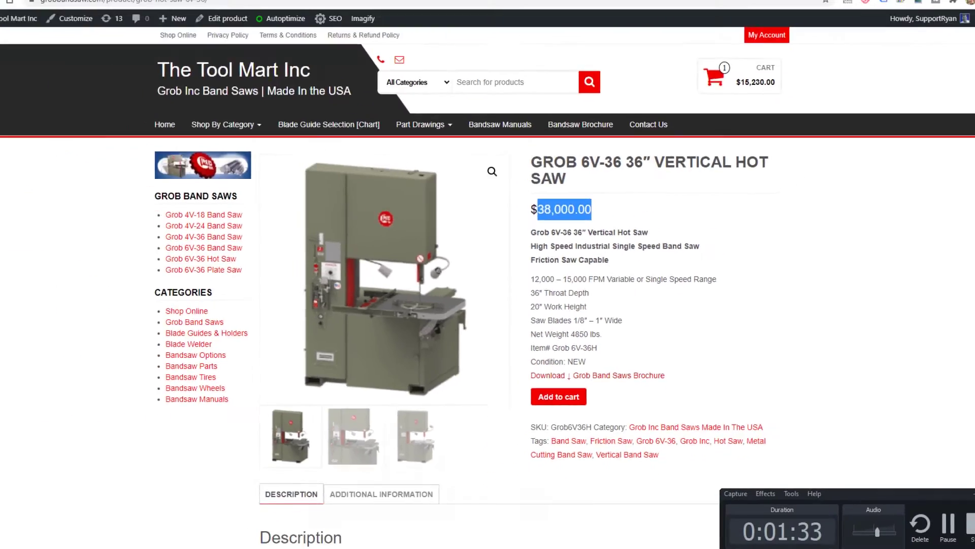
key(ctrl+1)
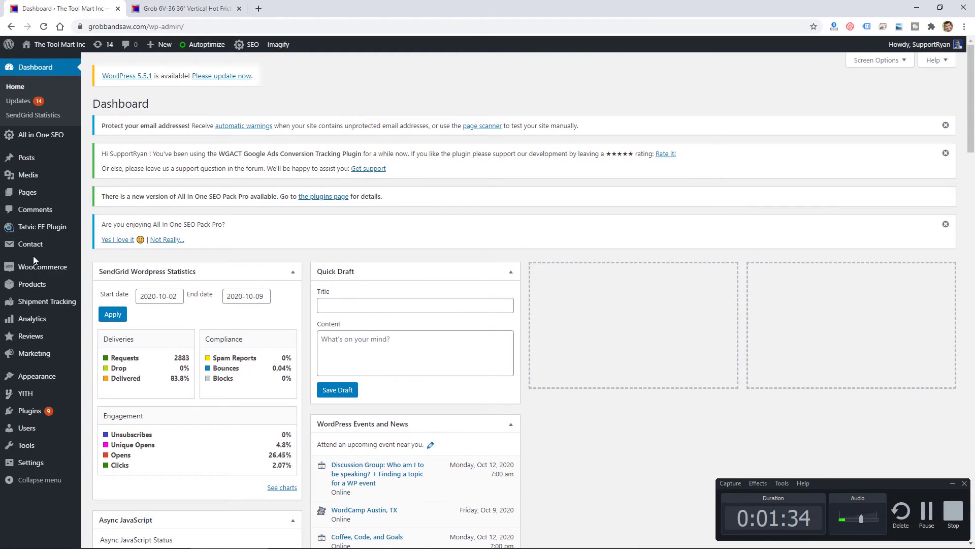
Step: Go to Installed Plugins and open the WooCommerce Google Ads Conversion Tracking plugin's settings
mouse_move(0, 257)
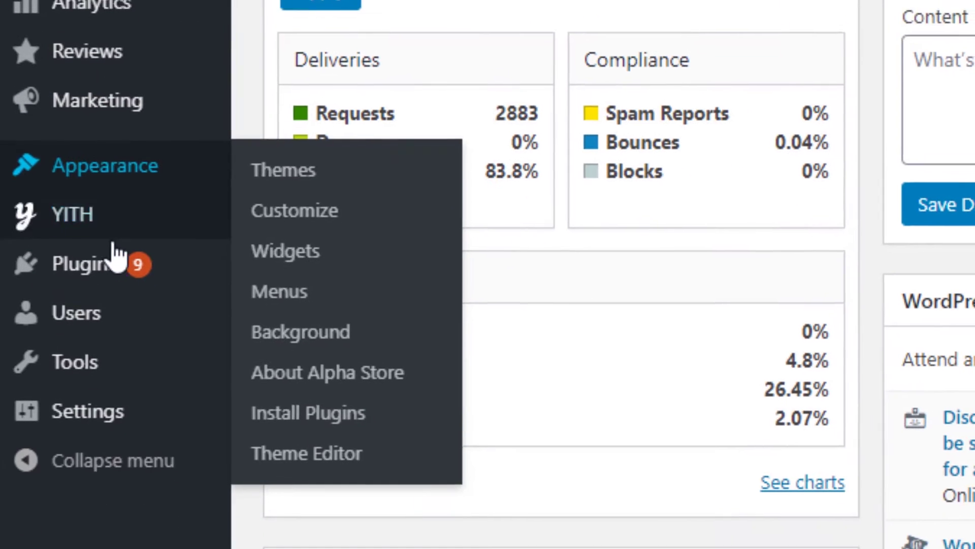
mouse_move(154, 542)
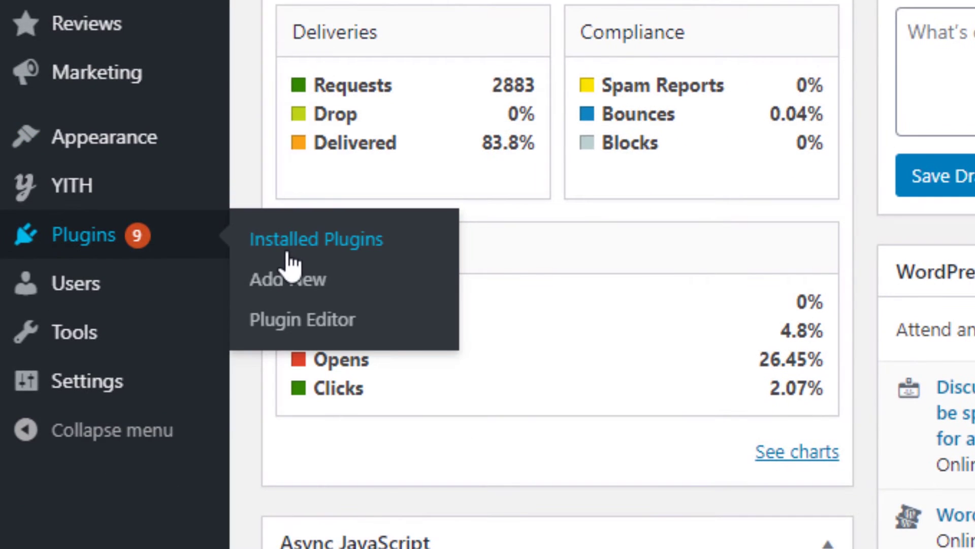
click(287, 253)
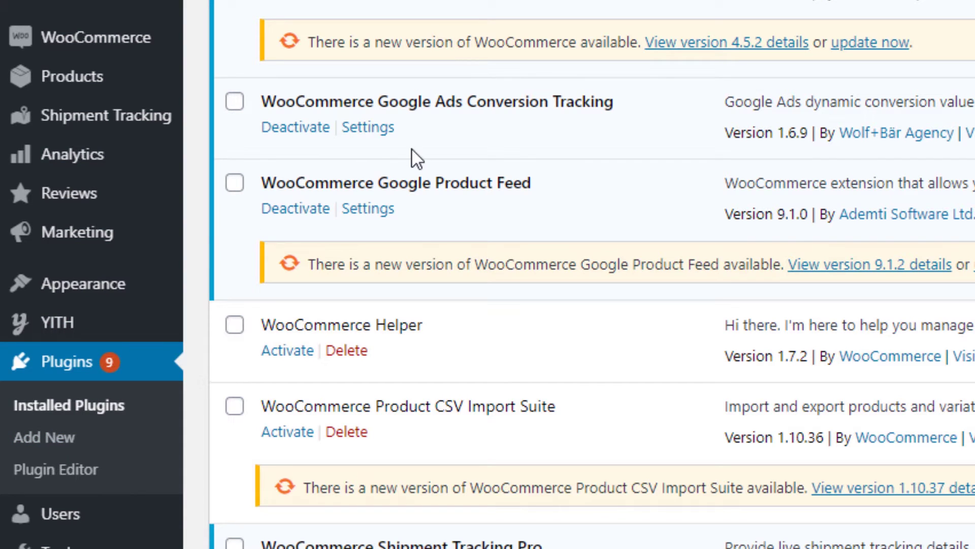
click(377, 131)
scroll(377, 141, down, 5)
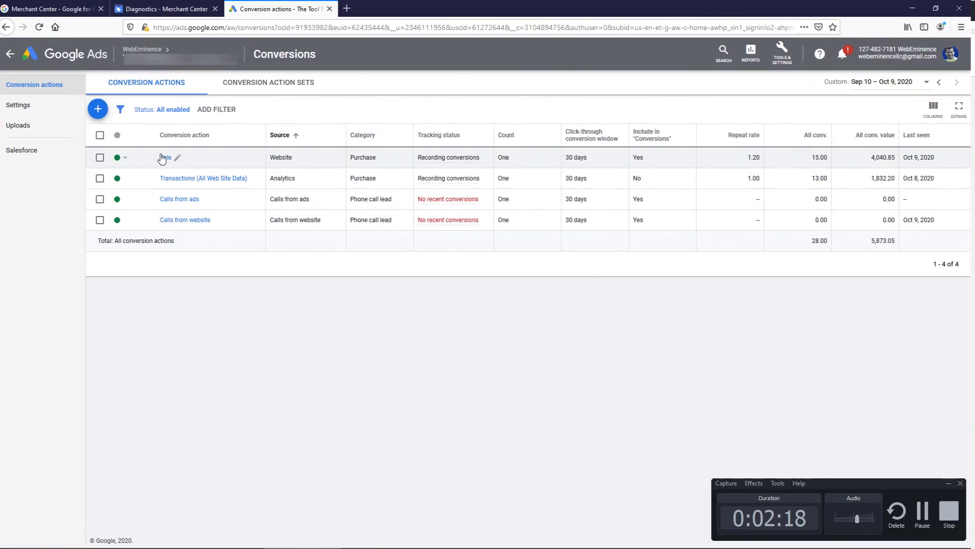
Step: Open the Sale conversion's Tag setup and choose to install the tag yourself
click(166, 158)
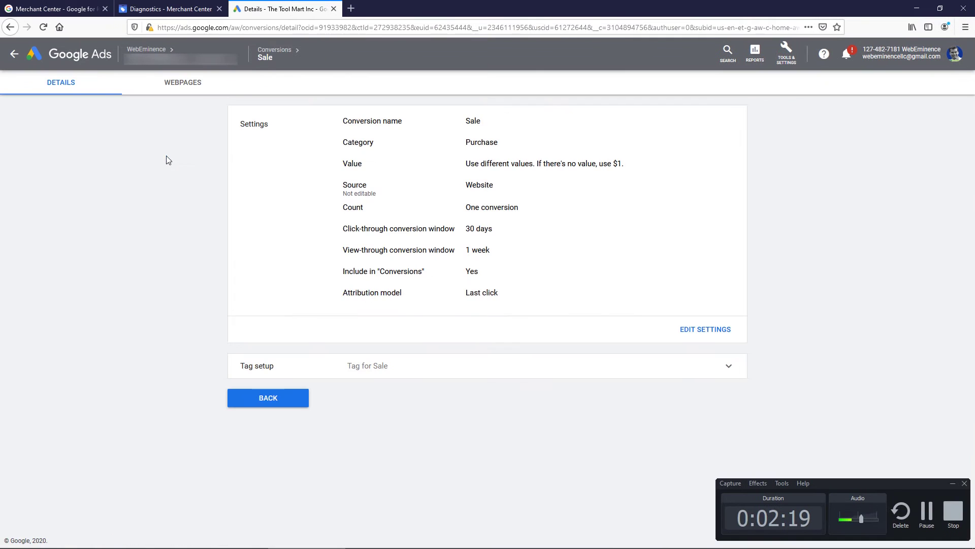
click(438, 377)
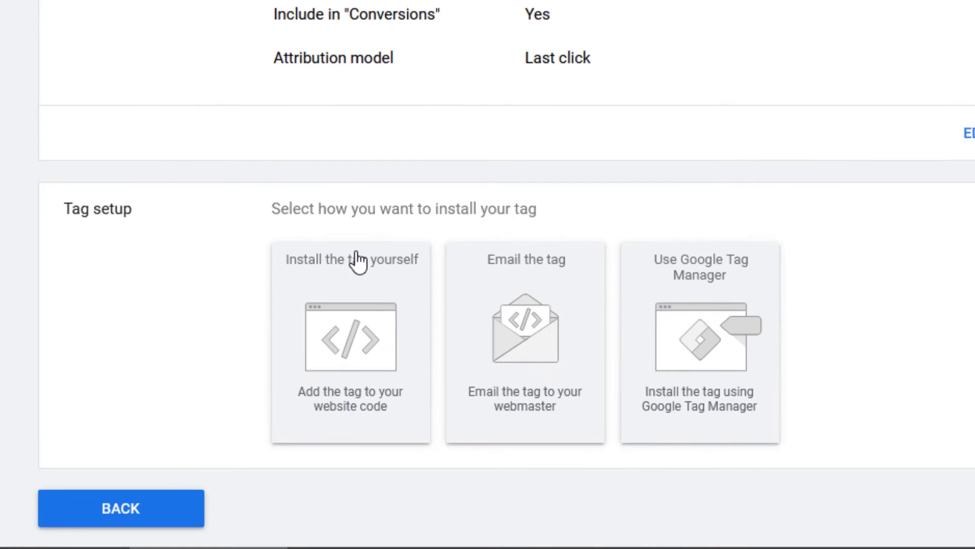
click(378, 406)
scroll(357, 286, down, 10)
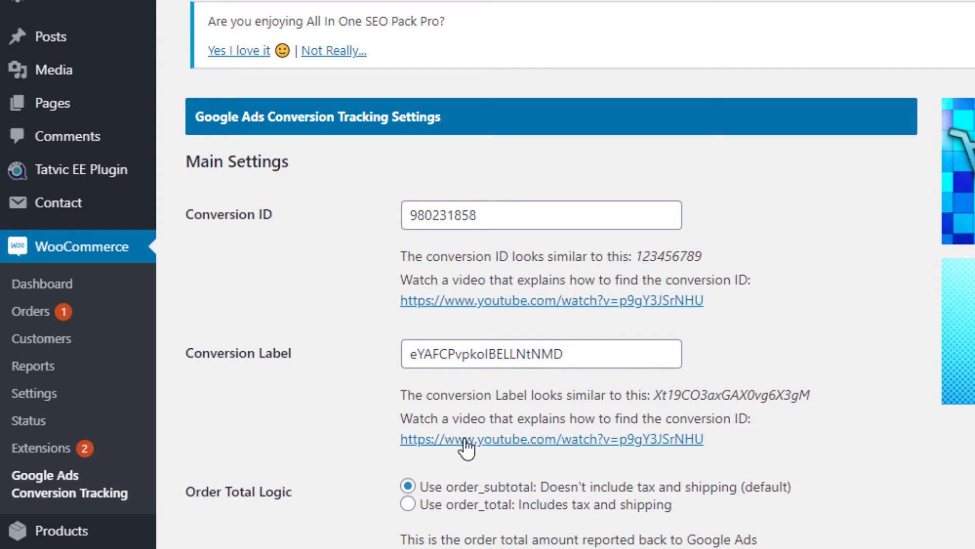
Step: Scroll through the plugin settings to review the filled-in conversion ID and label
scroll(424, 376, down, 3)
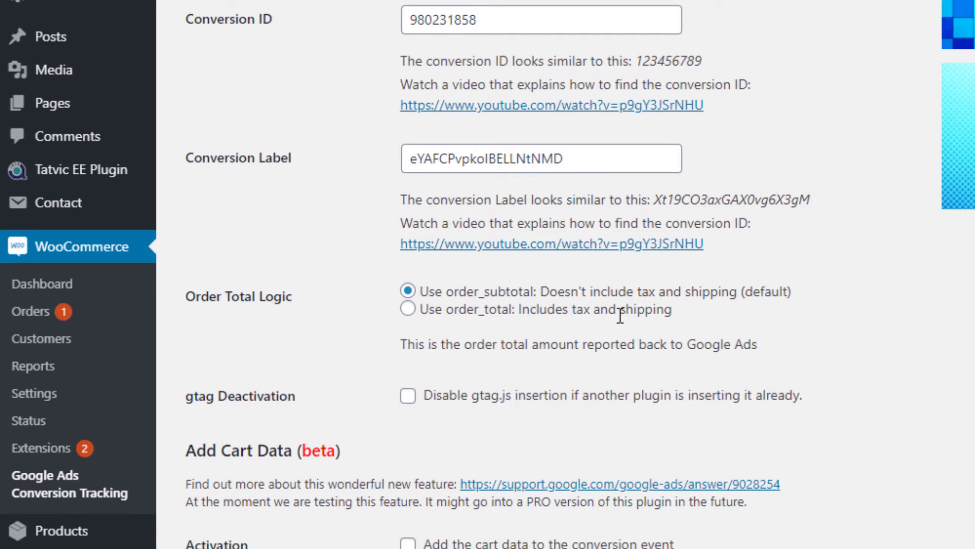
scroll(548, 350, down, 5)
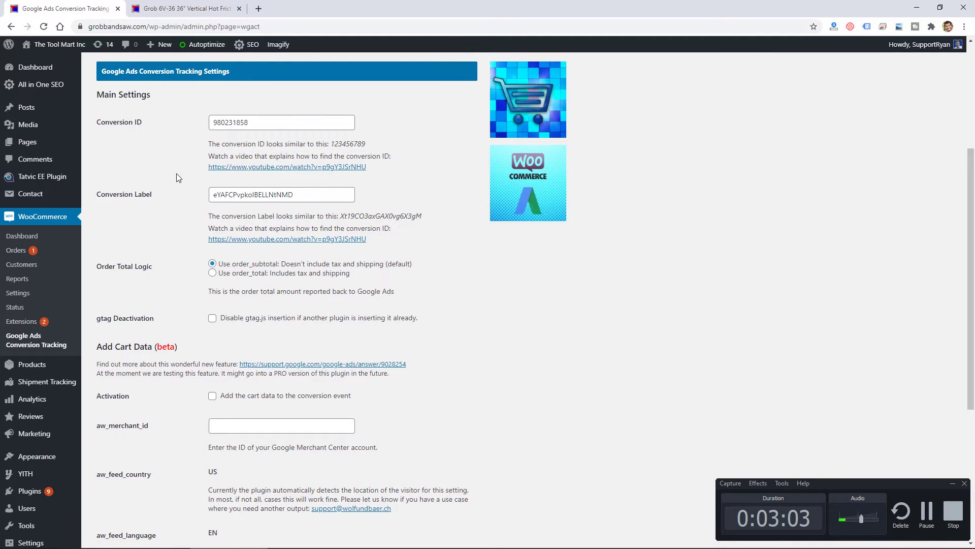
scroll(183, 176, down, 2)
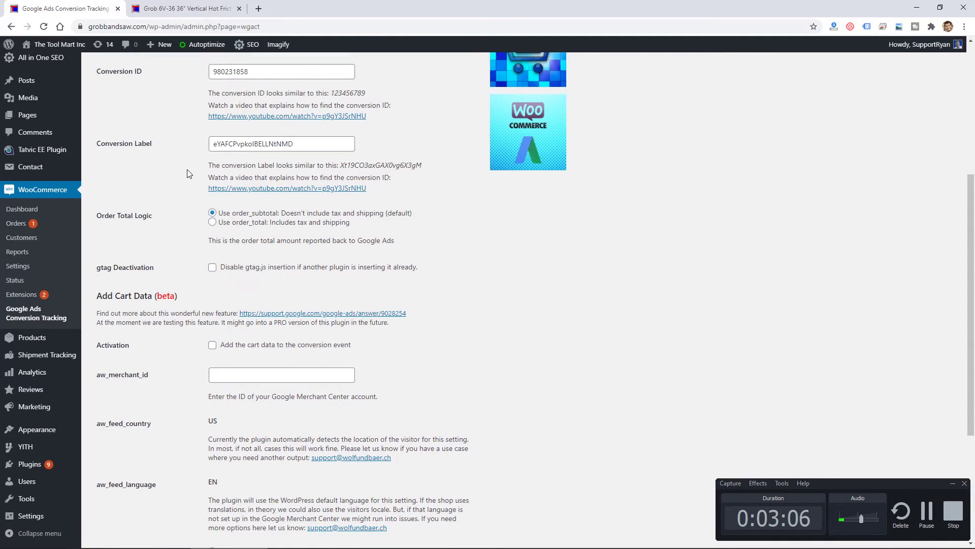
scroll(187, 173, down, 3)
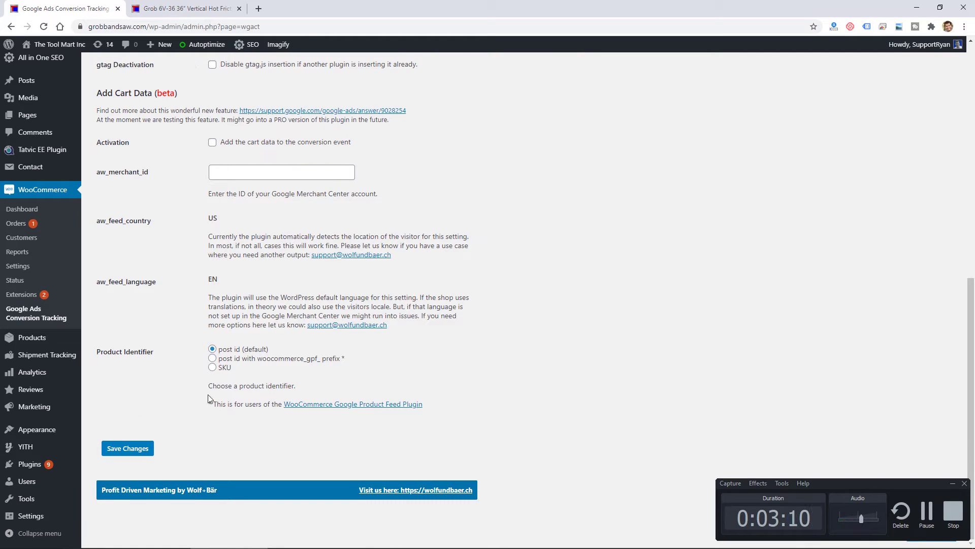
scroll(512, 374, up, 6)
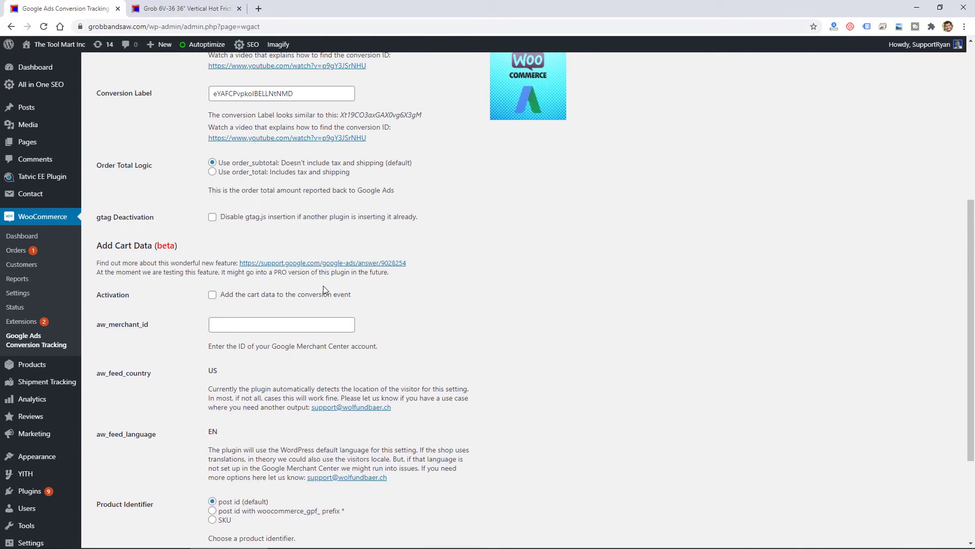
scroll(325, 289, up, 1)
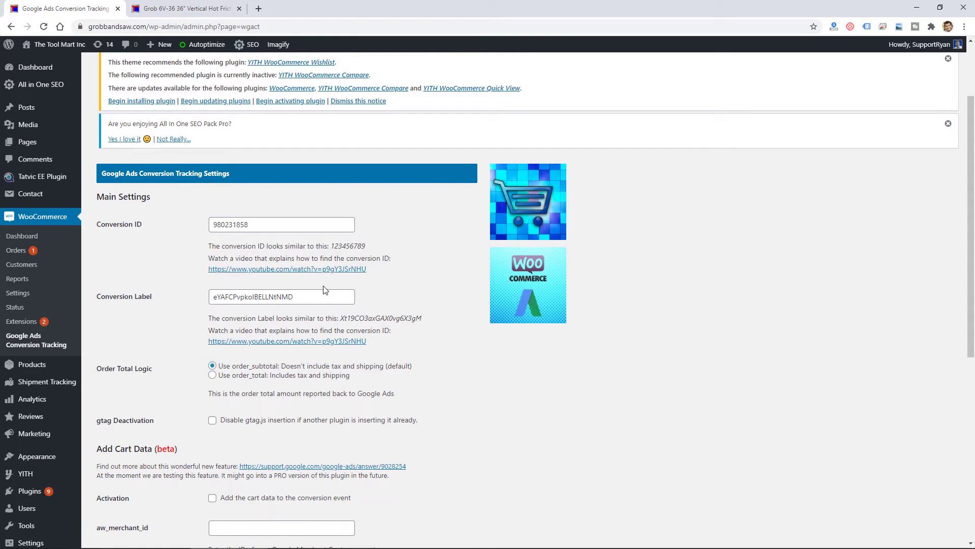
scroll(325, 289, up, 2)
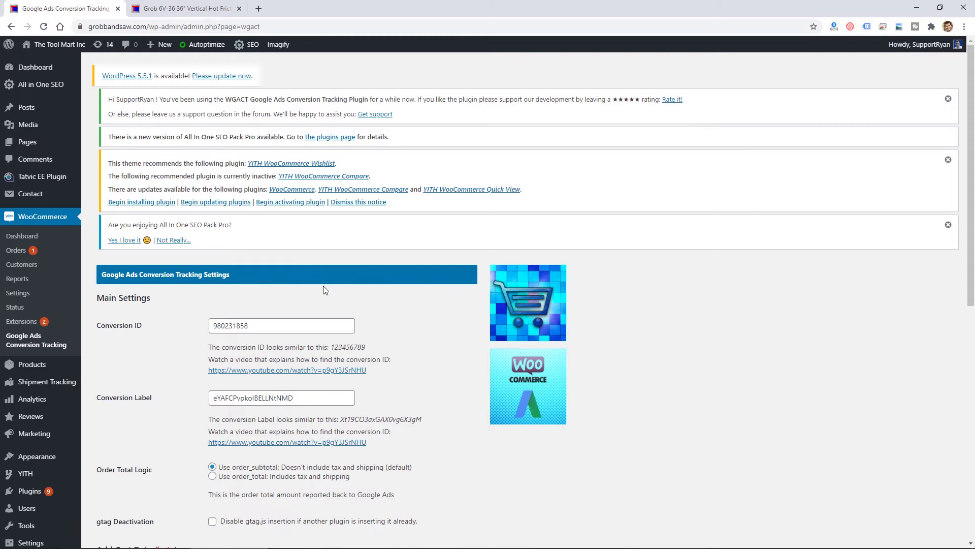
scroll(325, 290, down, 2)
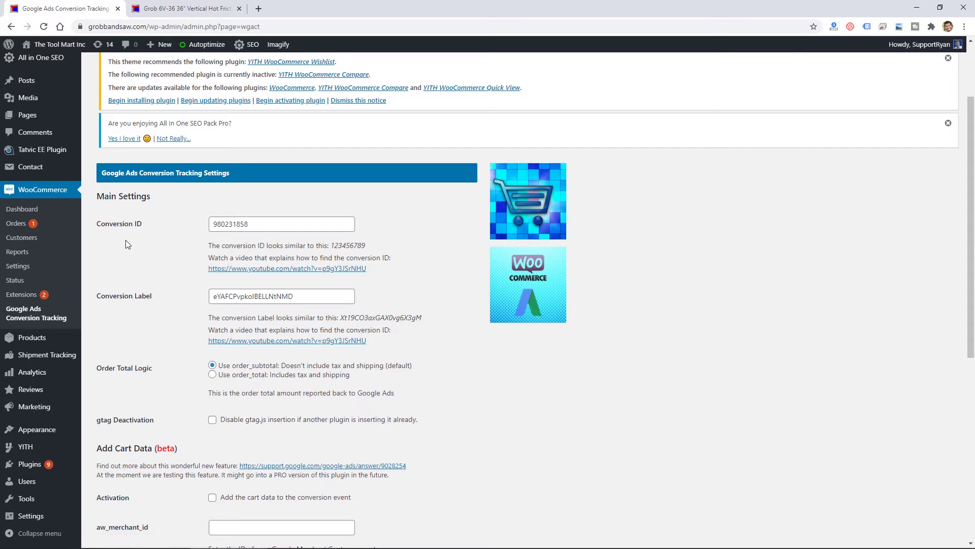
scroll(126, 239, down, 2)
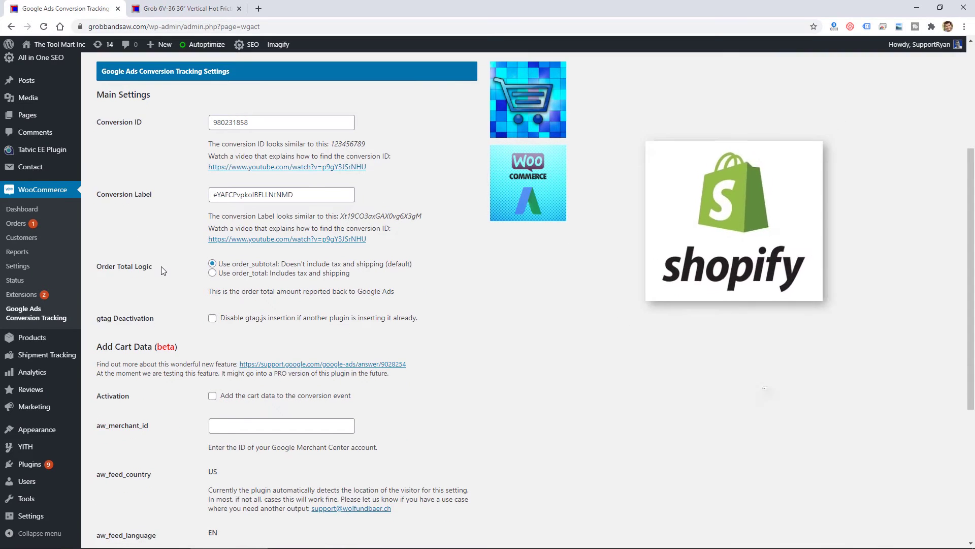
scroll(161, 267, down, 5)
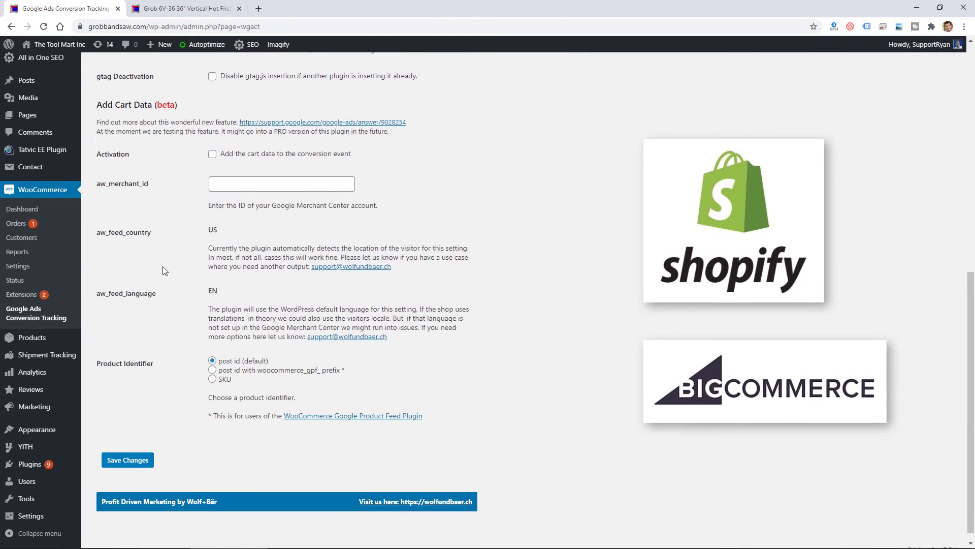
scroll(163, 266, up, 9)
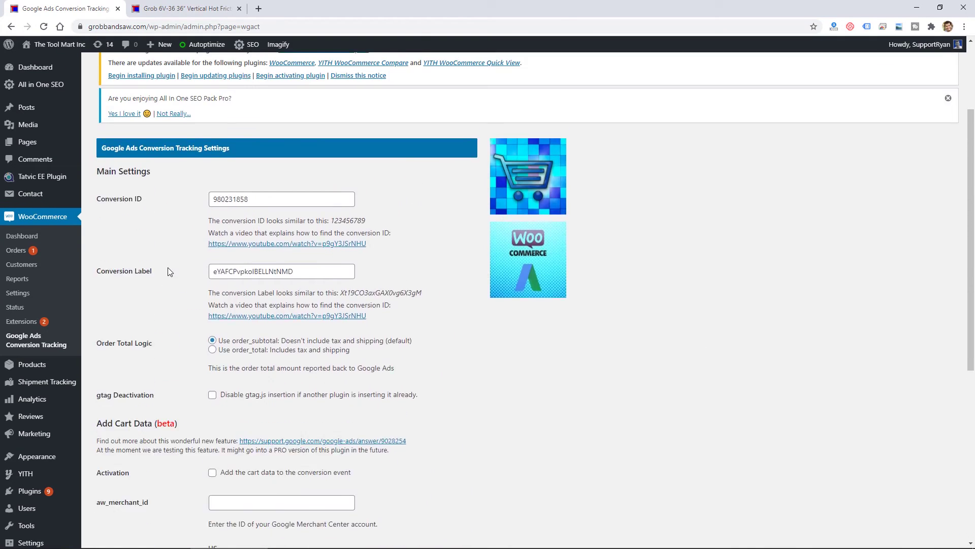
scroll(167, 267, up, 2)
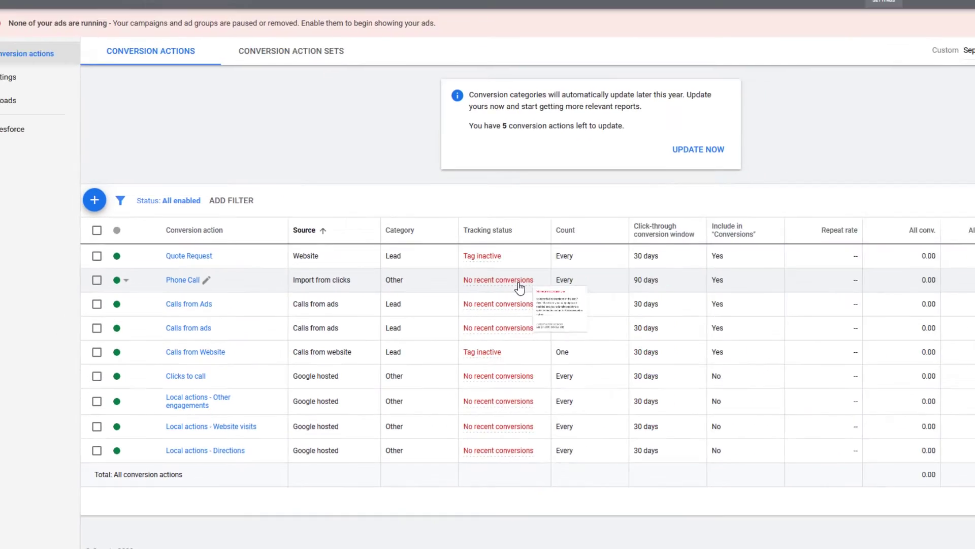
Step: Check the Phone Call conversion action's tracking status on the Conversions page
mouse_move(742, 175)
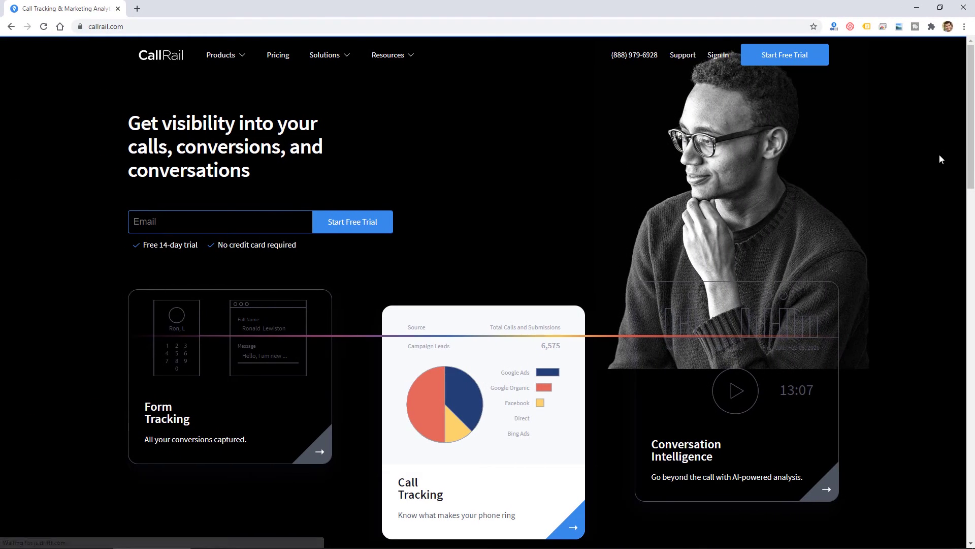
Step: Sign in to CallRail to reach the Call Log of 143 calls from Sep 9 to Oct 9, 2020
mouse_move(972, 123)
mouse_down()
mouse_move(973, 162)
mouse_move(971, 110)
mouse_up()
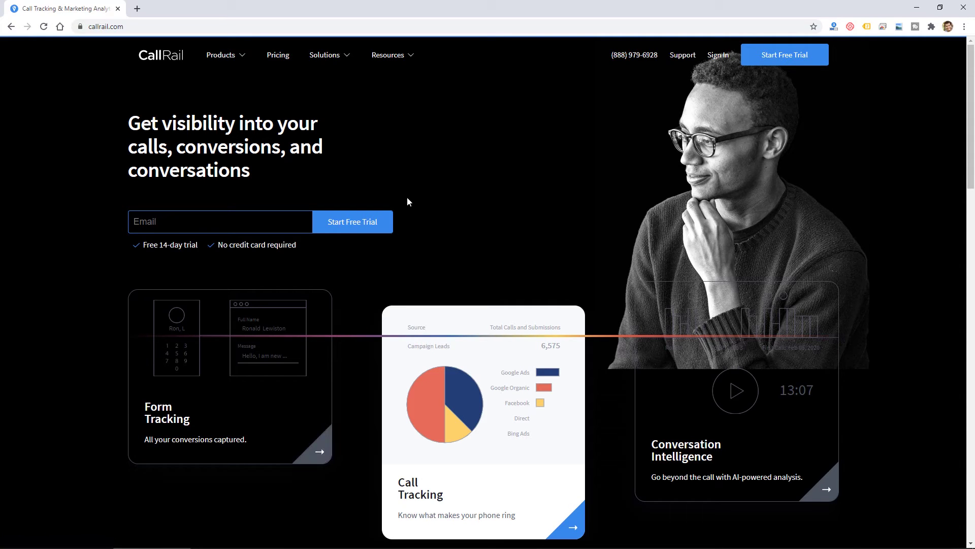
click(718, 56)
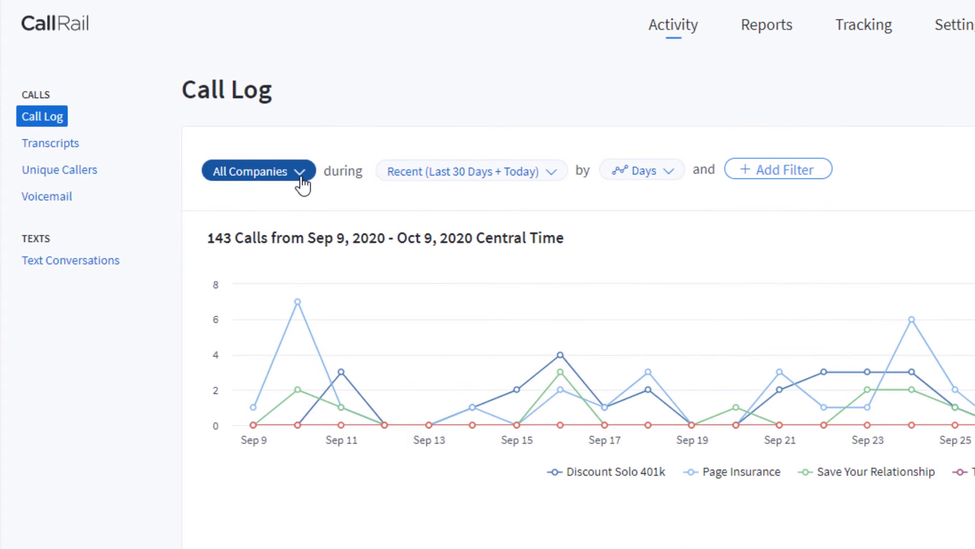
Step: Filter the Call Log to show only the Page Insurance company's calls
click(301, 179)
click(283, 328)
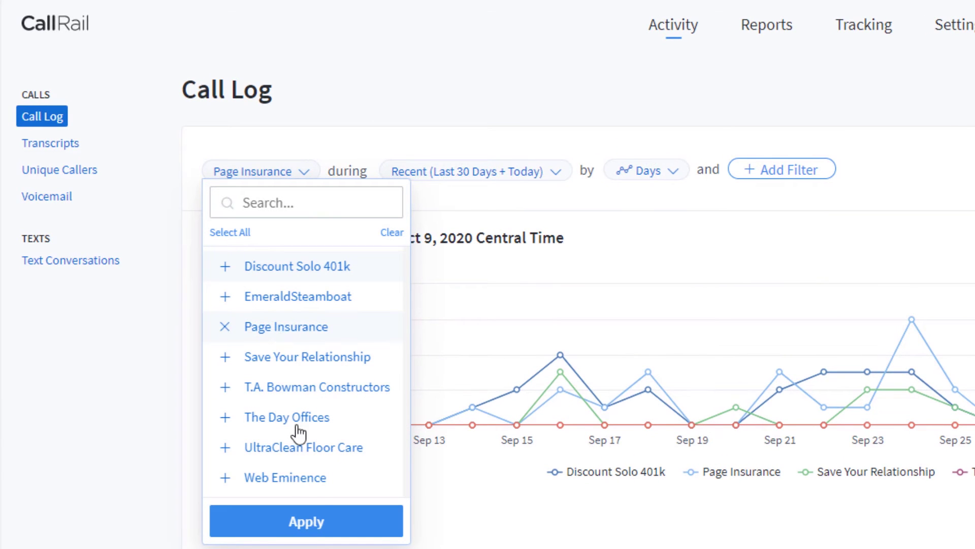
click(322, 522)
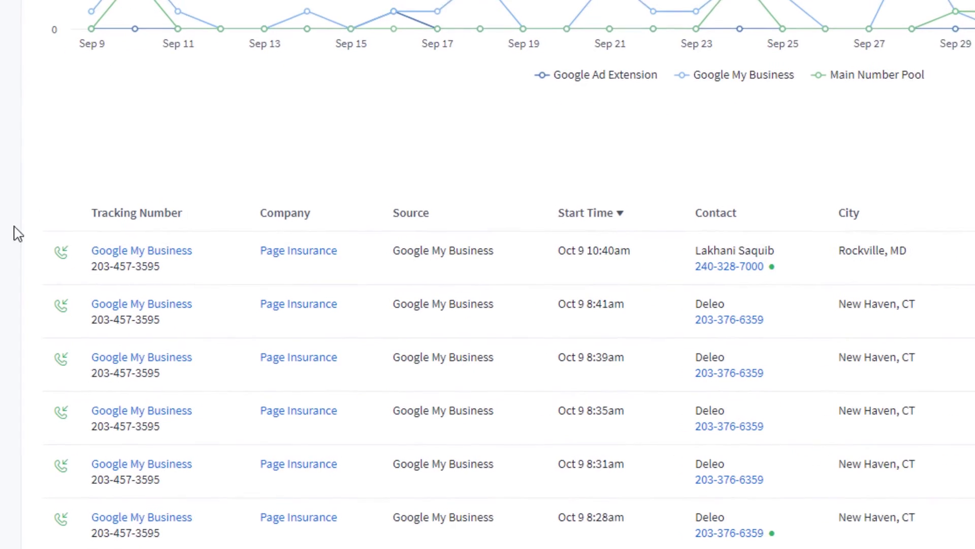
Step: Open the timeline of the Oct 7, 9:50am Google Ad Extension call
scroll(120, 249, down, 3)
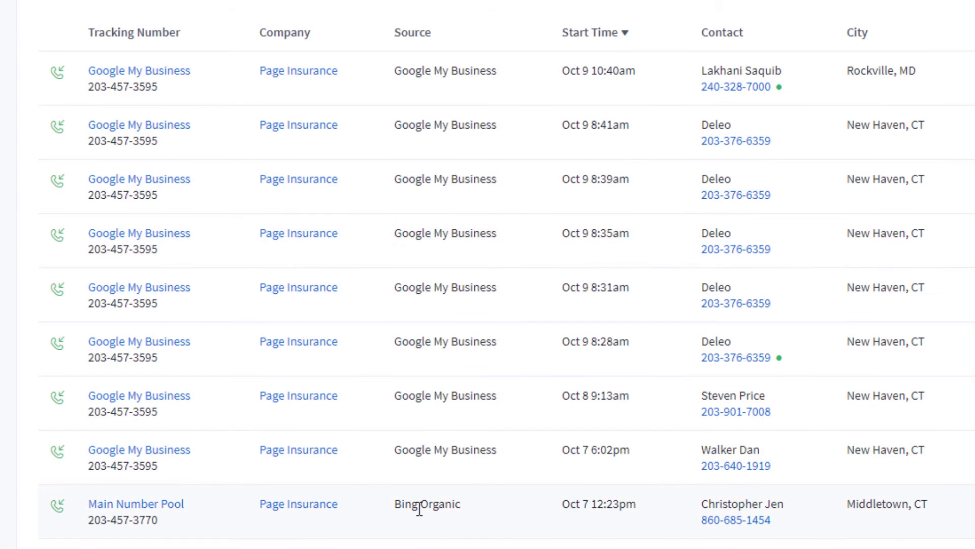
scroll(420, 509, down, 5)
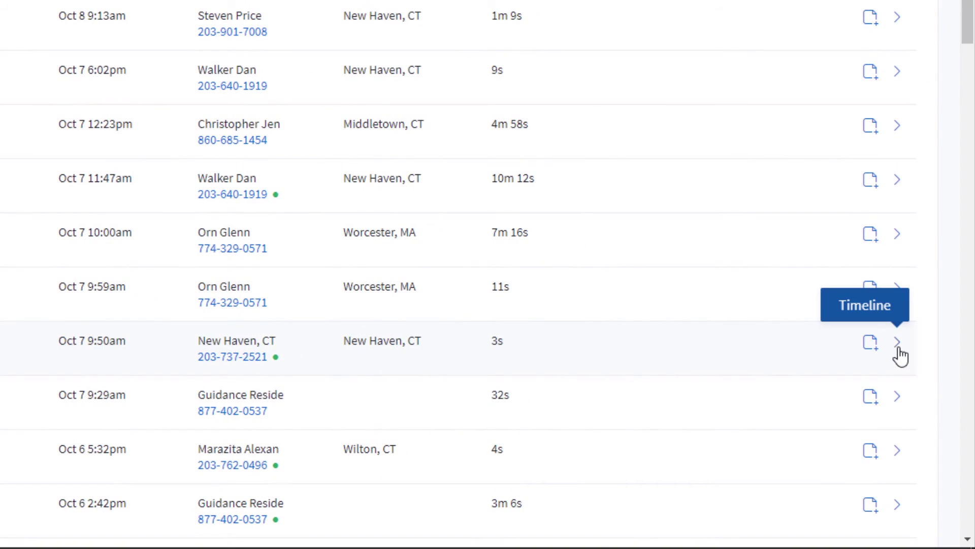
click(898, 355)
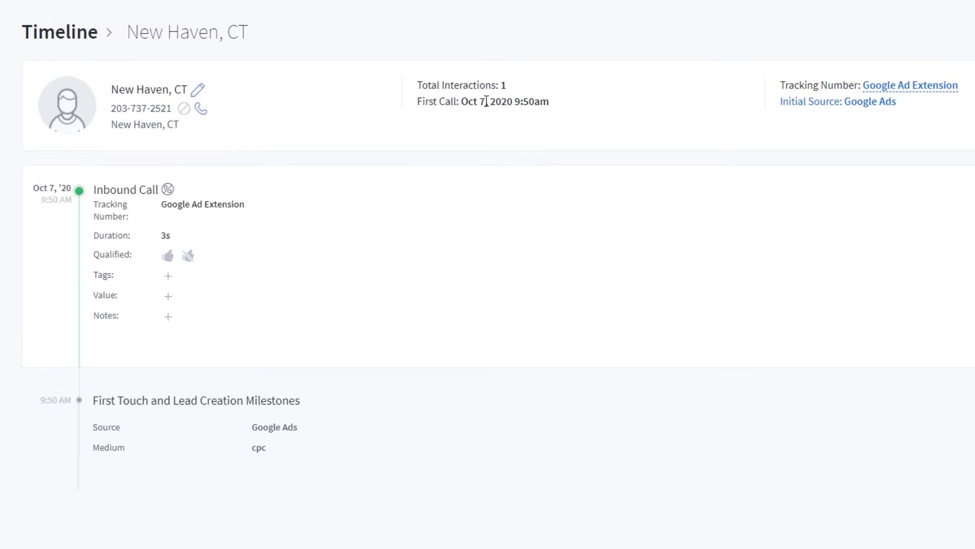
Step: Leave the 9:50am call's tags empty and clear a trial 500 from its value field
click(172, 274)
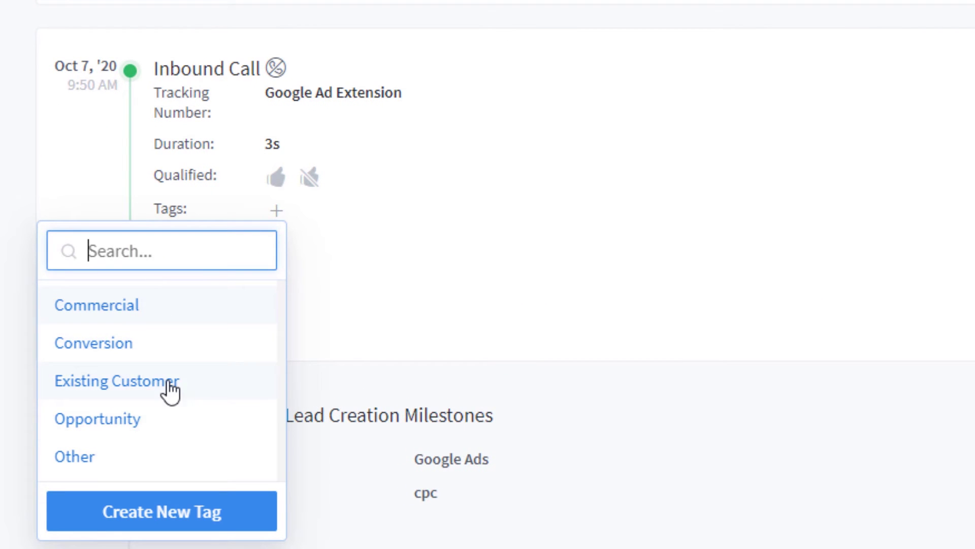
click(384, 195)
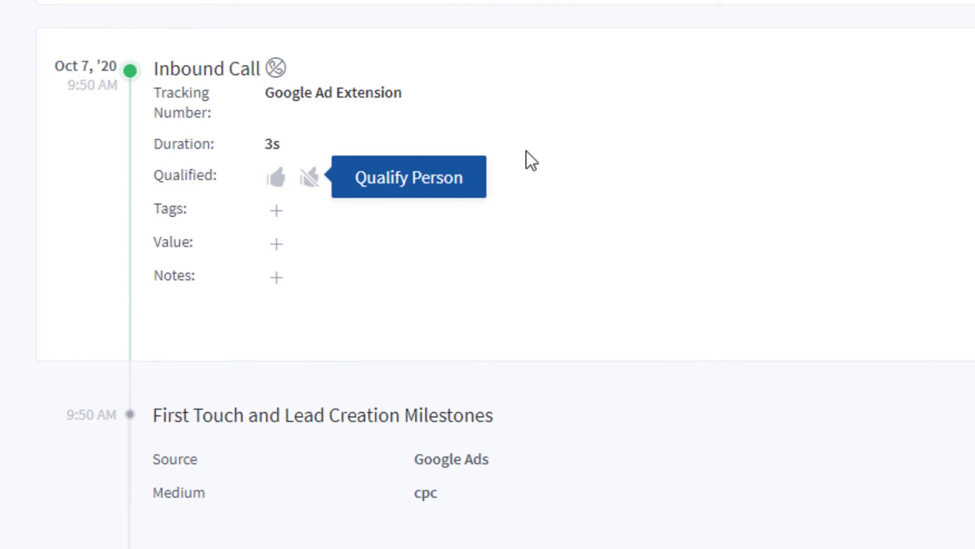
mouse_move(278, 82)
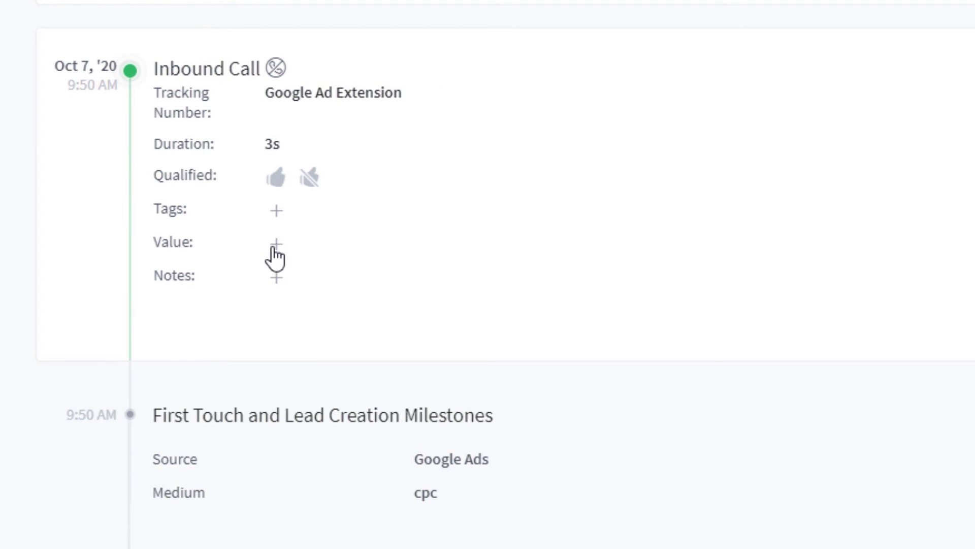
click(274, 246)
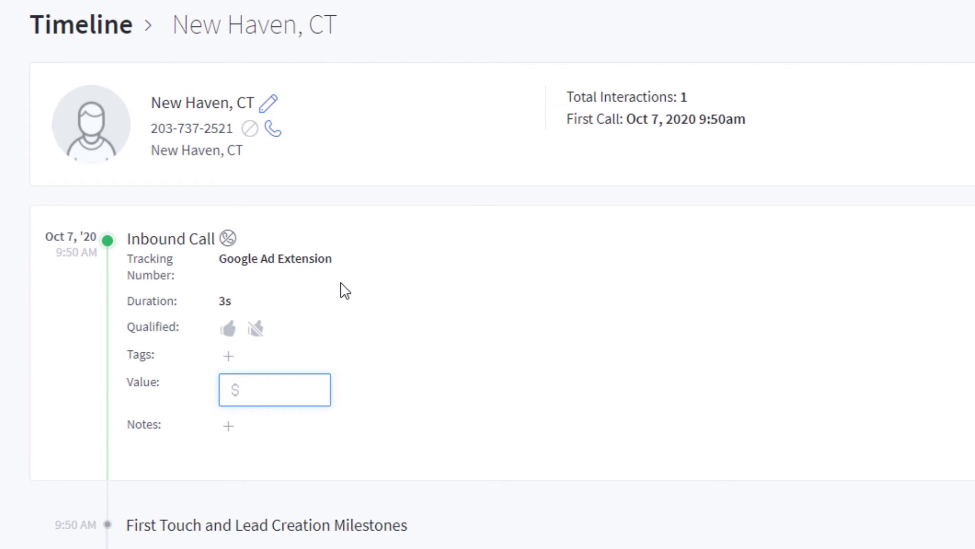
text(500)
key(BackSpace)
key(BackSpace)
key(BackSpace)
click(561, 423)
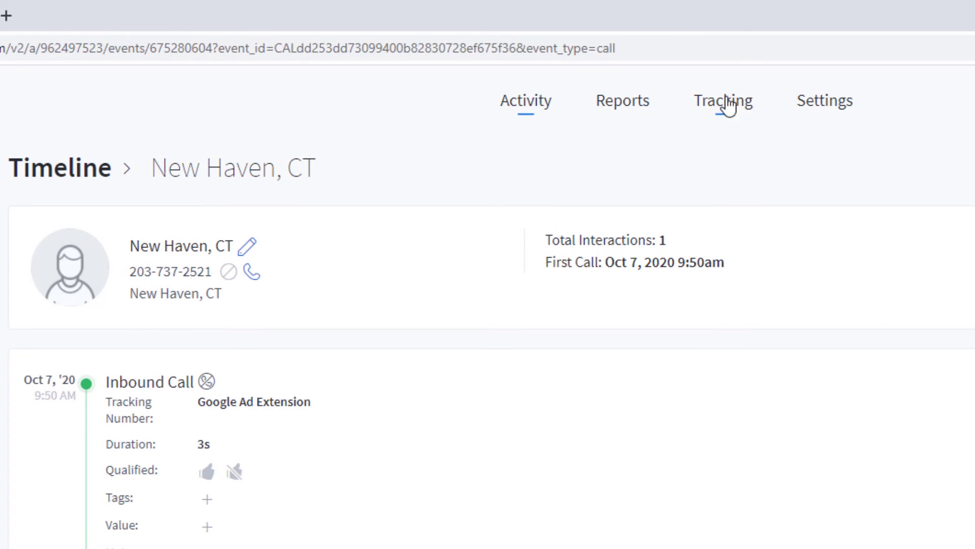
Step: In the Google Ads integration, turn on Send call values and check the reporting delay options, keeping Immediately
click(833, 110)
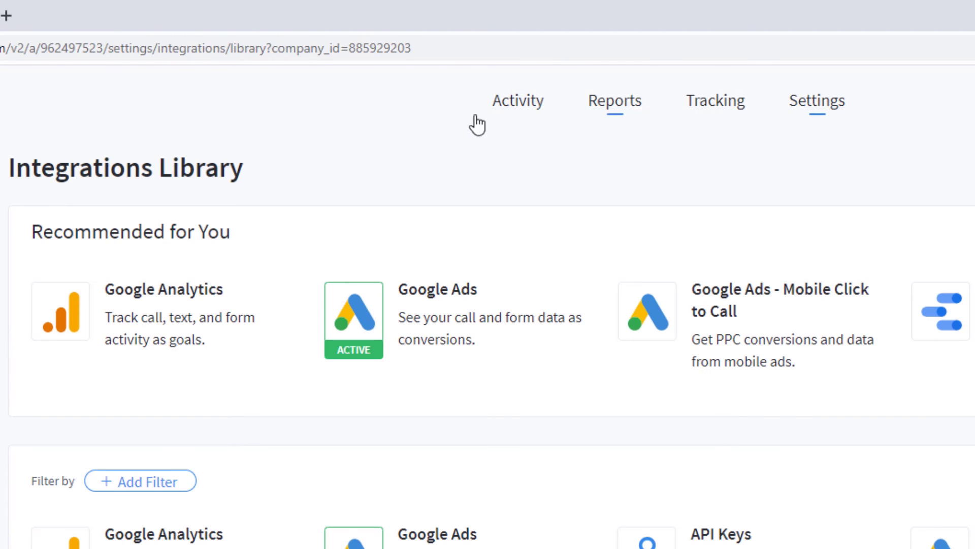
click(457, 303)
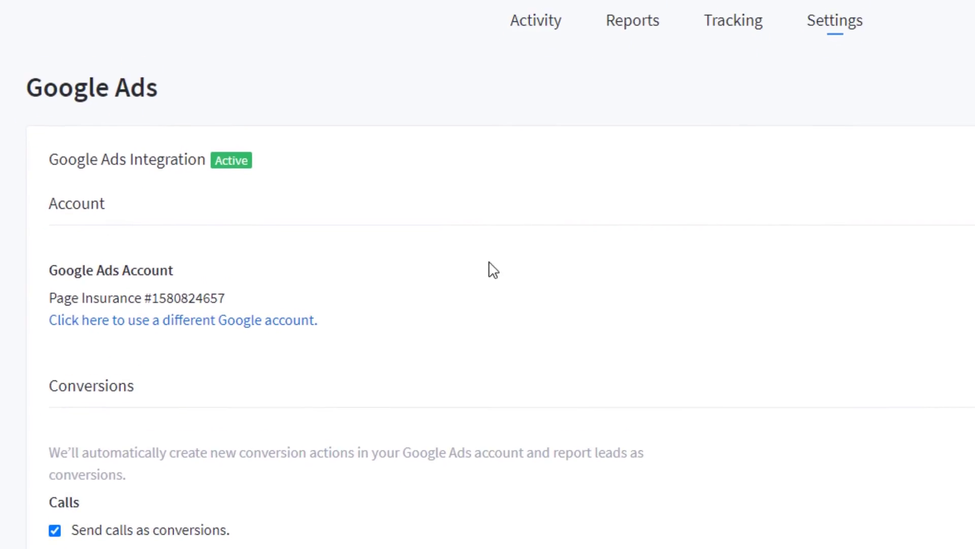
scroll(547, 207, down, 1)
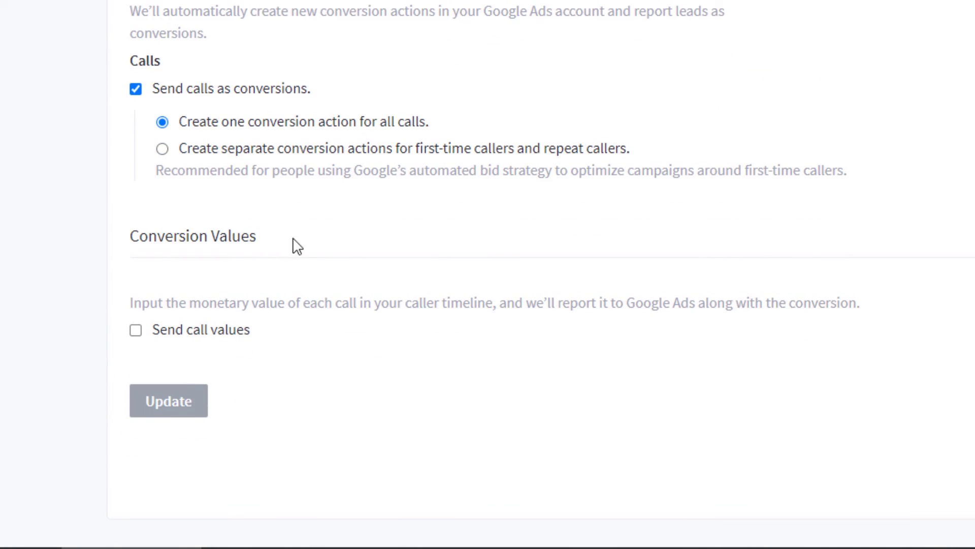
click(136, 331)
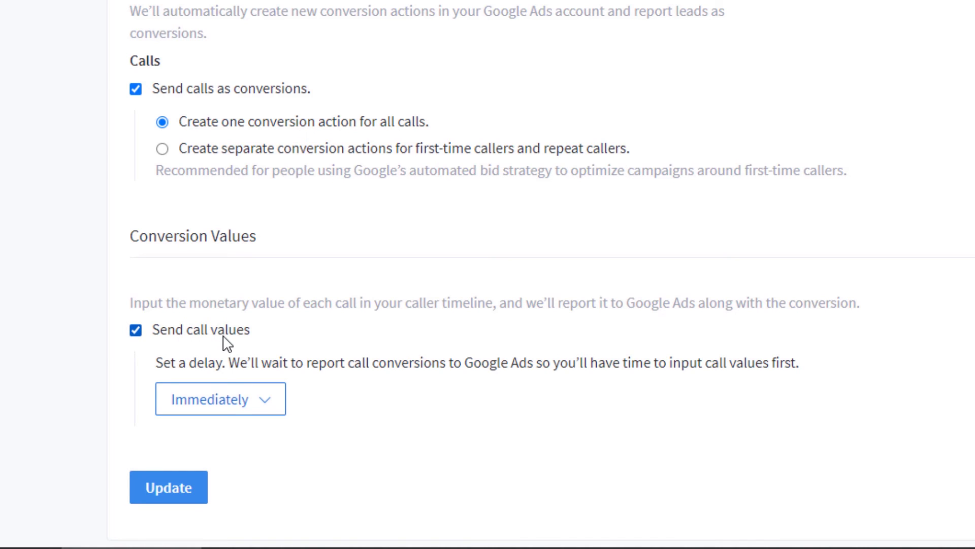
click(268, 400)
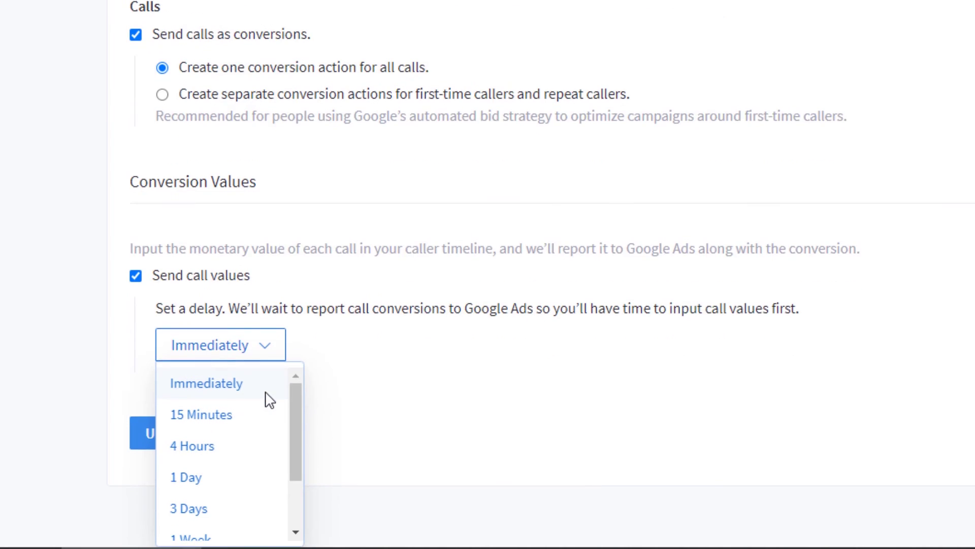
mouse_move(296, 436)
mouse_down()
mouse_move(304, 486)
mouse_move(302, 433)
mouse_up()
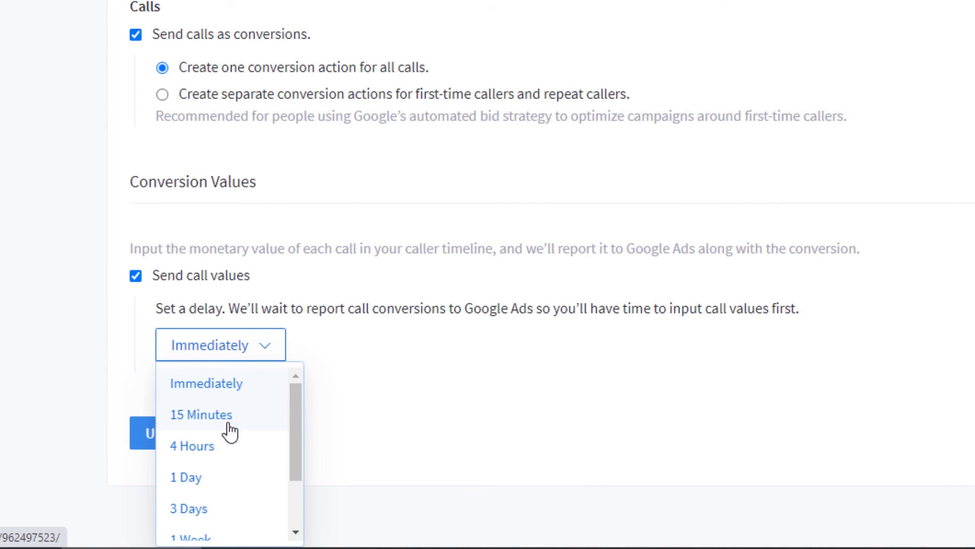
scroll(231, 432, down, 2)
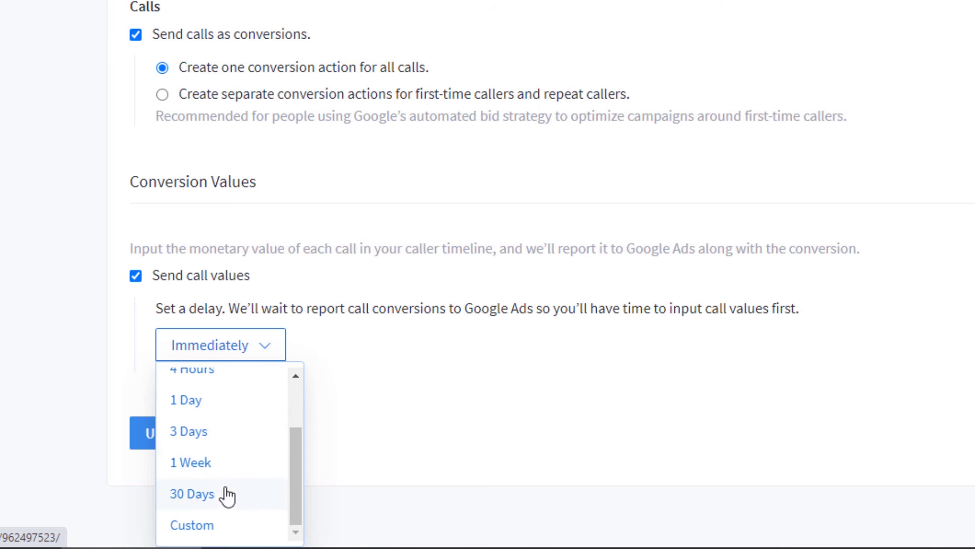
click(385, 398)
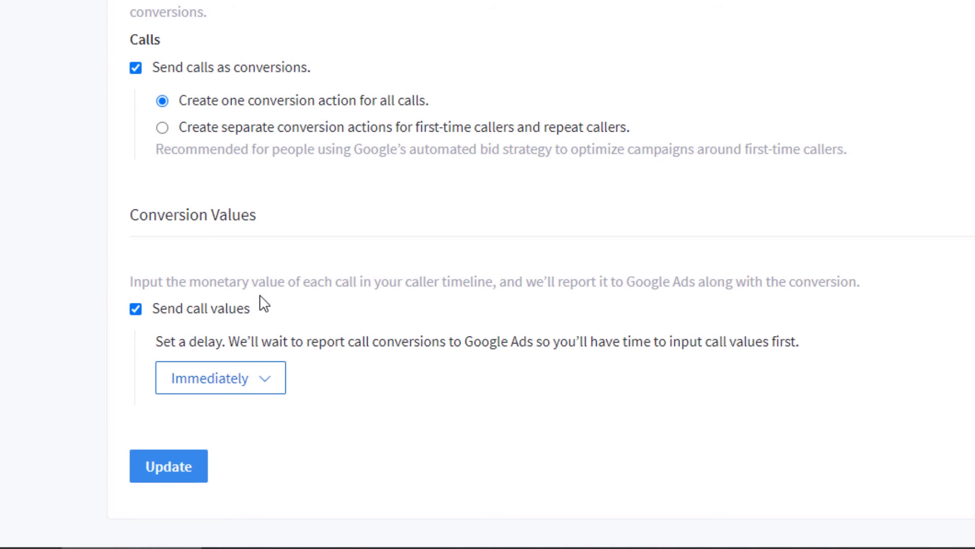
Step: Switch Send call values back off and save the Google Ads integration
scroll(479, 342, up, 2)
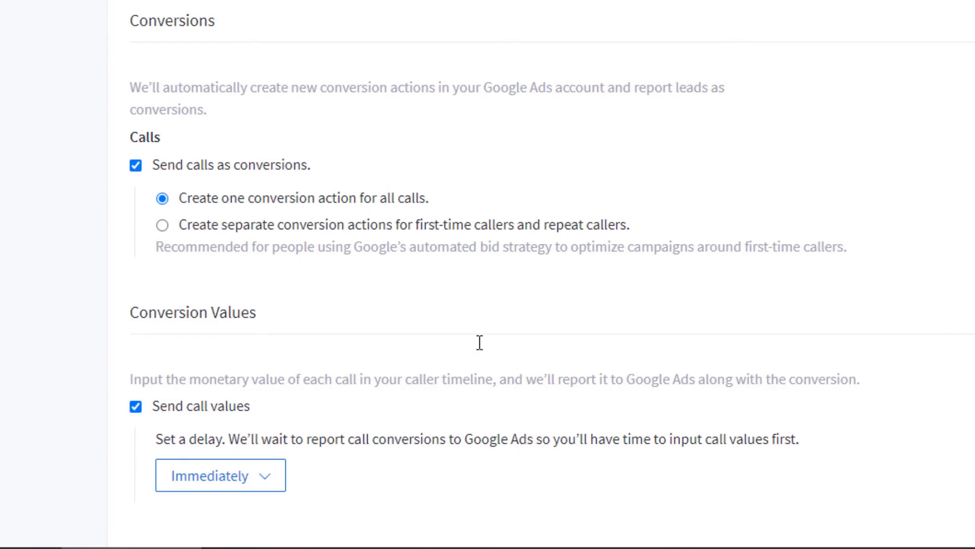
scroll(480, 342, down, 2)
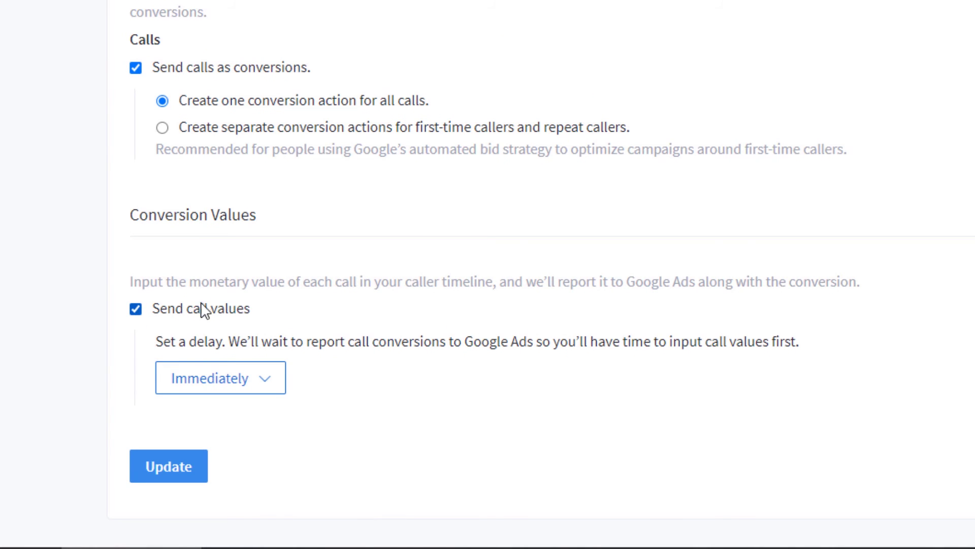
click(136, 309)
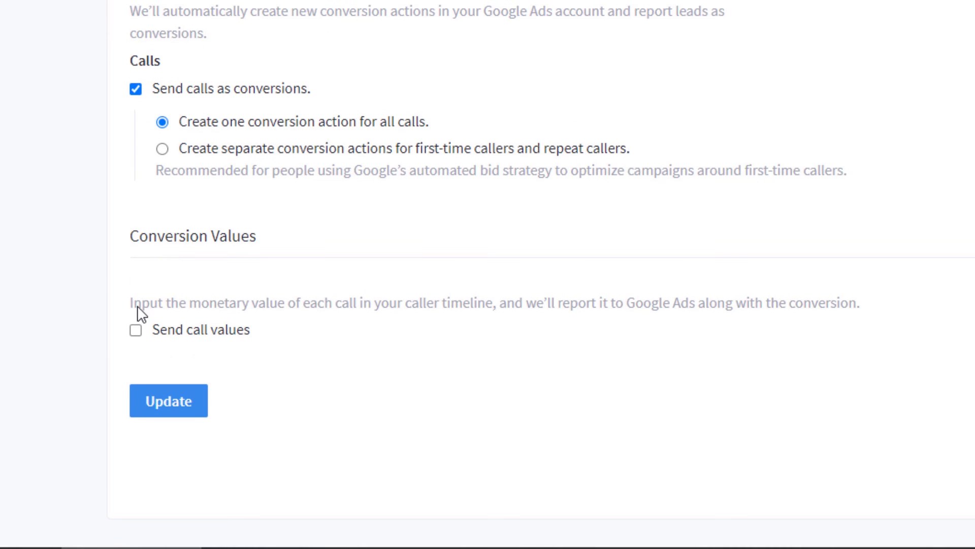
click(184, 396)
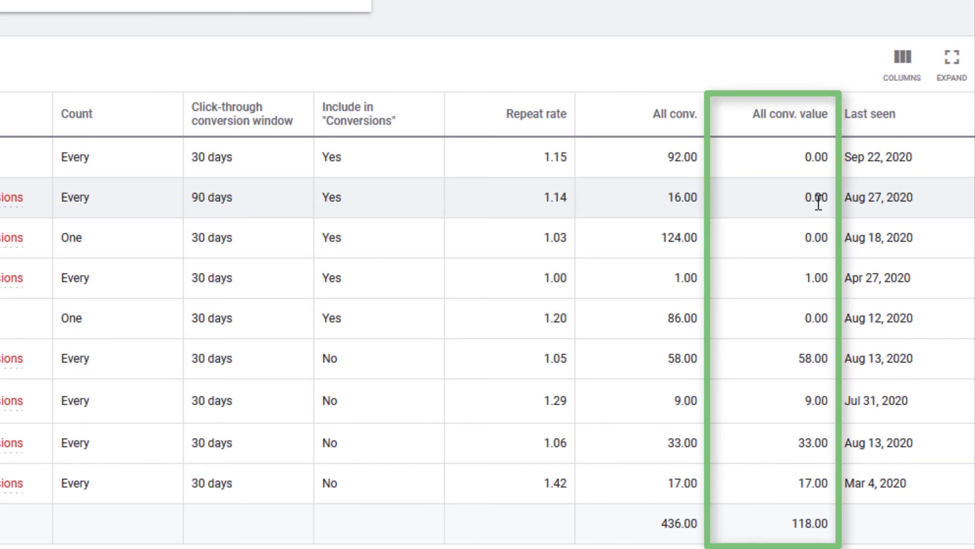
Step: Highlight Phone Call's 0.00 All conv. value, then deselect it
double_click(818, 202)
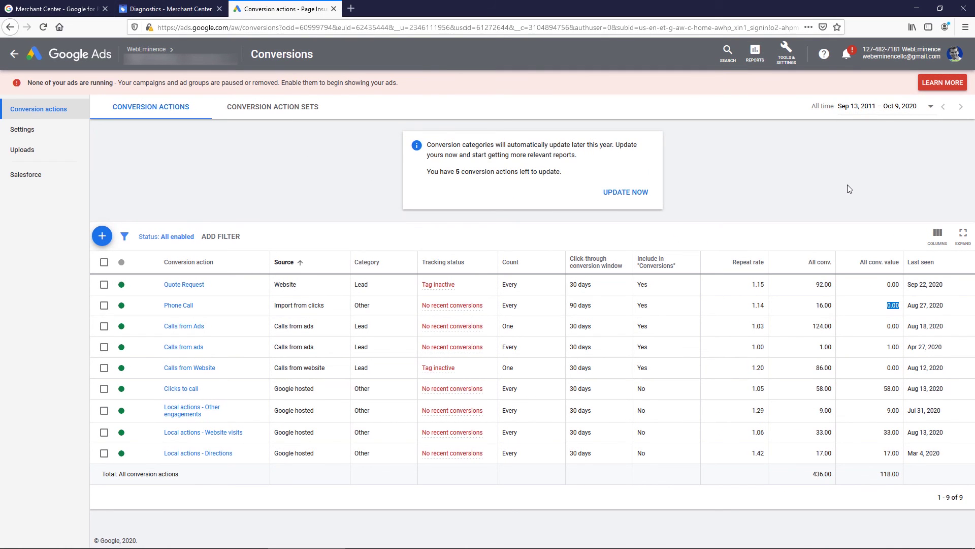
click(850, 189)
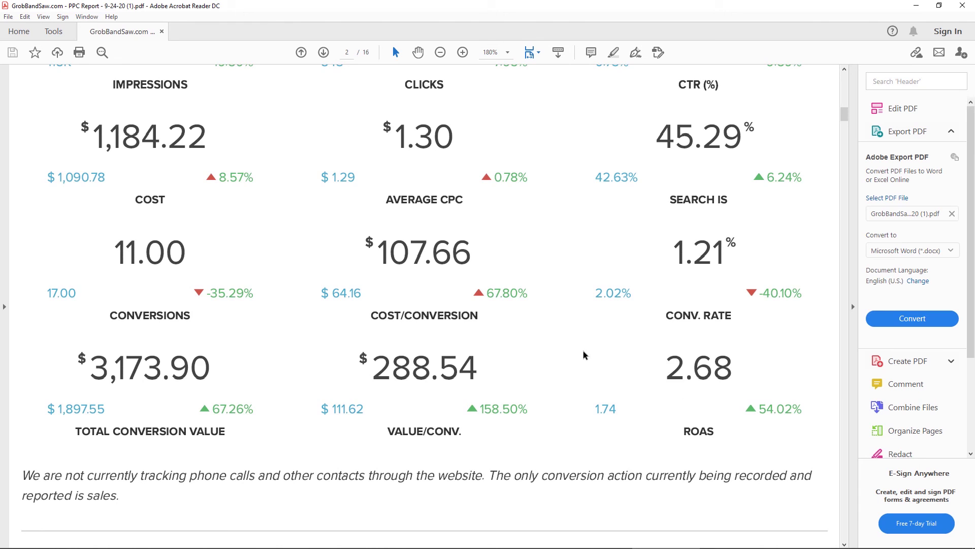
scroll(580, 349, up, 1)
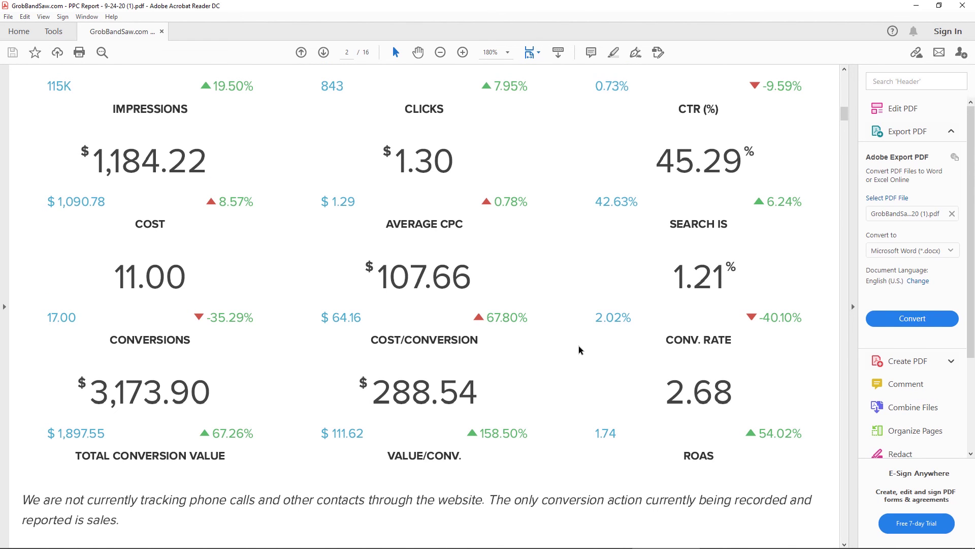
scroll(579, 349, up, 1)
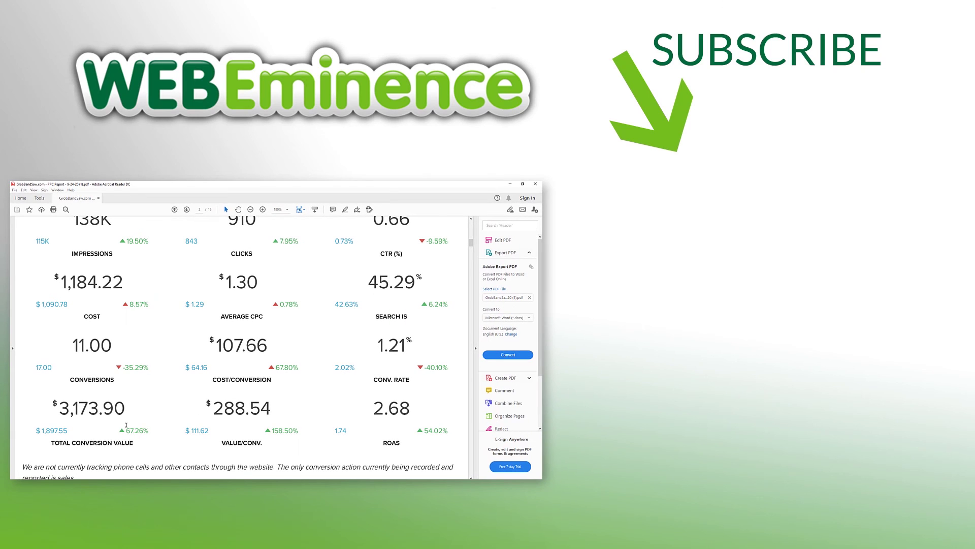